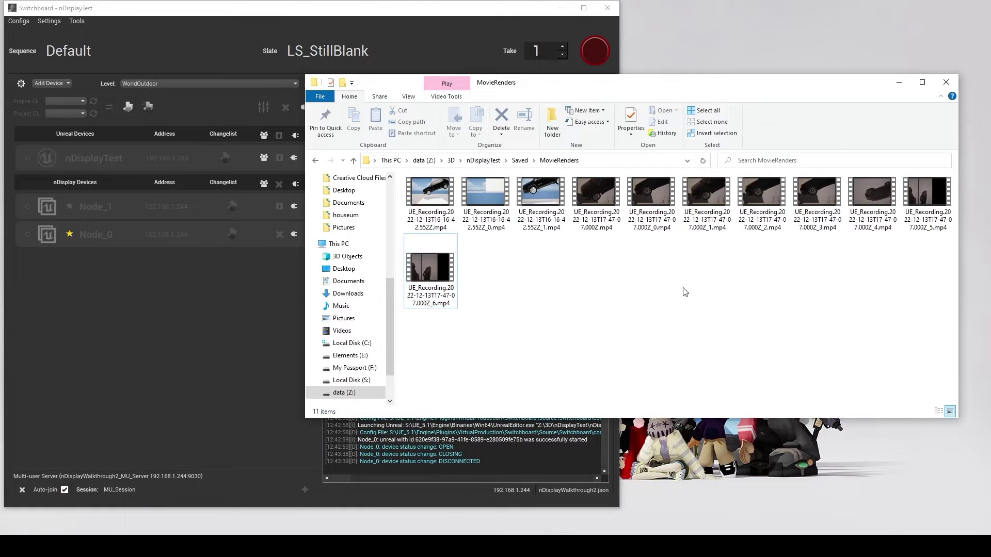
- Close the MovieRenders folder window and bring up the Windows Start menu
click(898, 83)
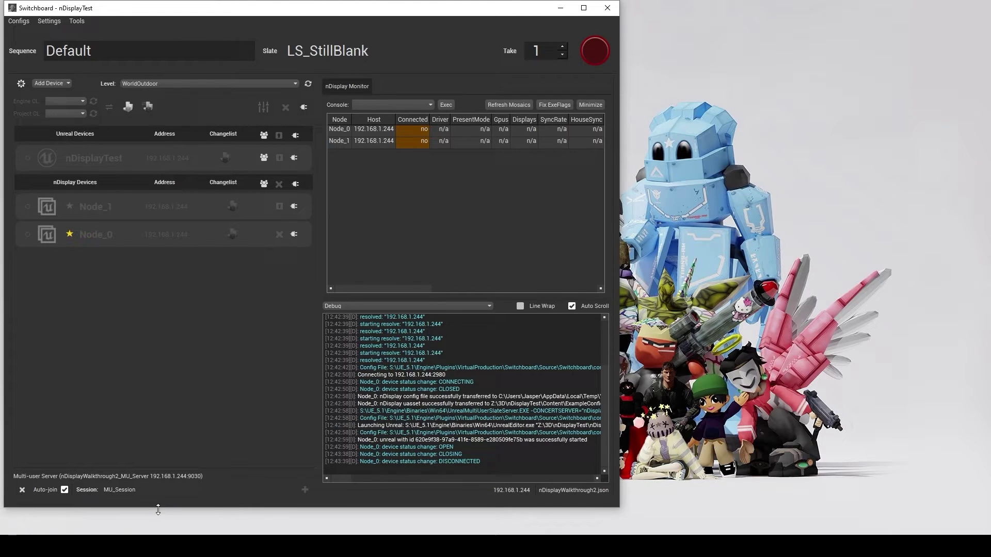
key(super)
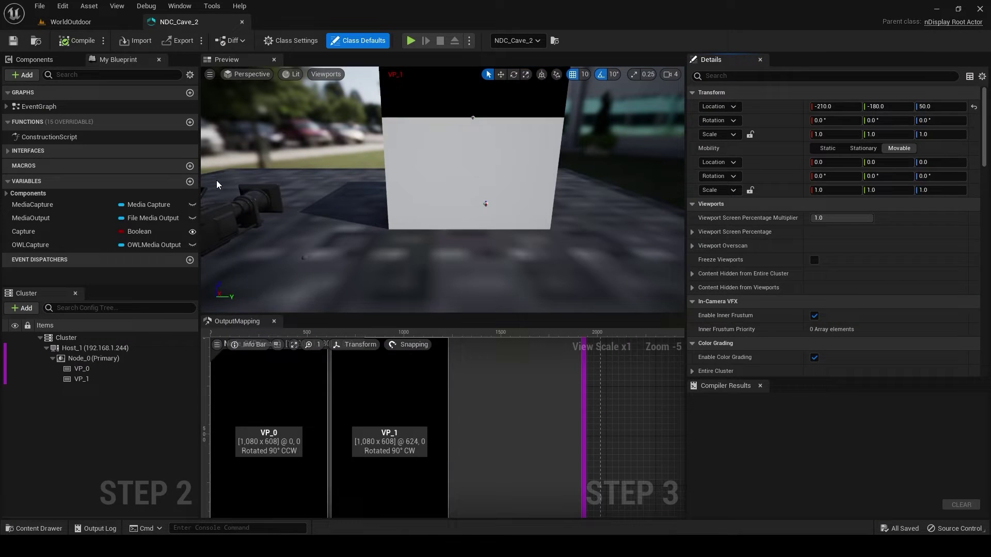
- Hide viewport VP_1 from the NDC_Cave_2 output mapping
click(267, 396)
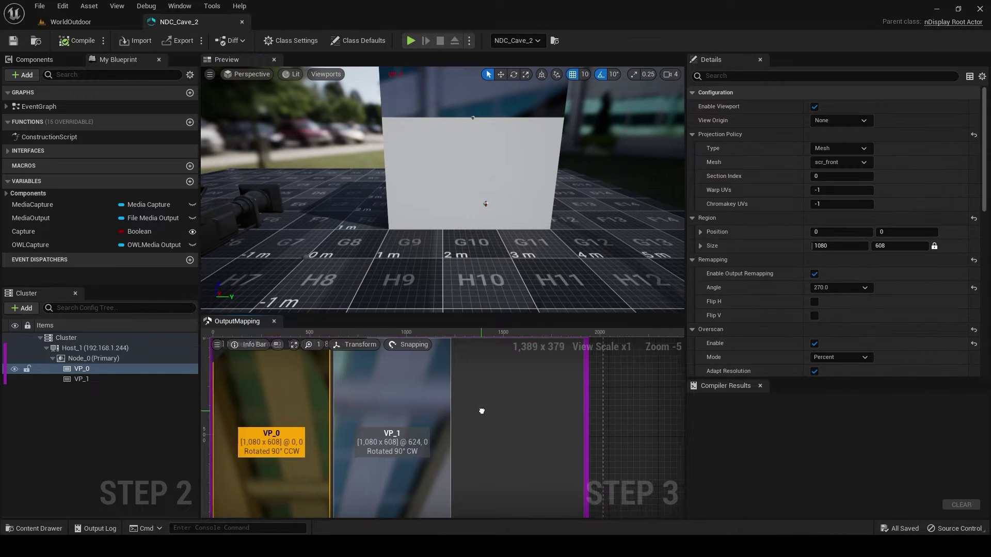
scroll(481, 410, down, 1)
click(416, 426)
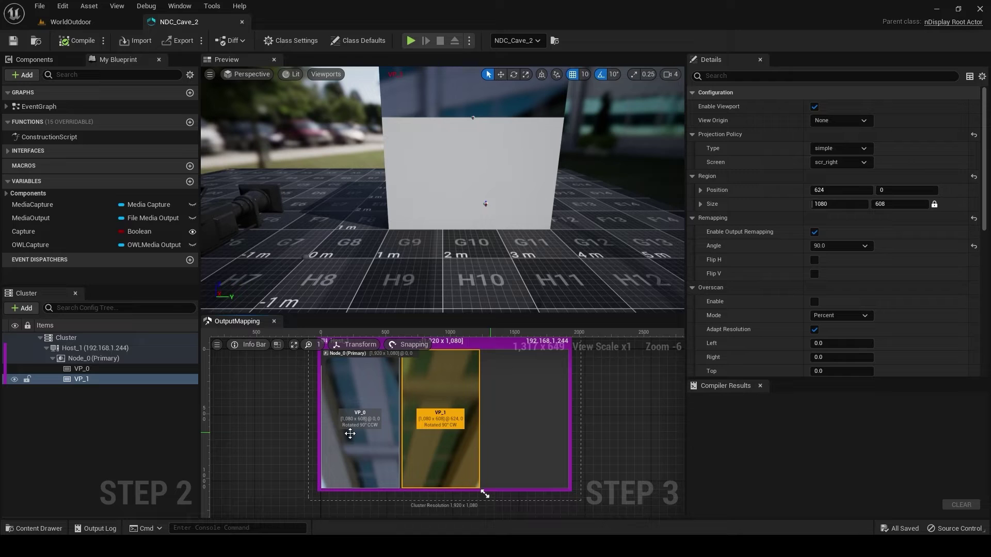
click(13, 380)
- Reset VP_0 to an unrotated landscape viewport sized 1920 × 1080
click(346, 376)
click(358, 345)
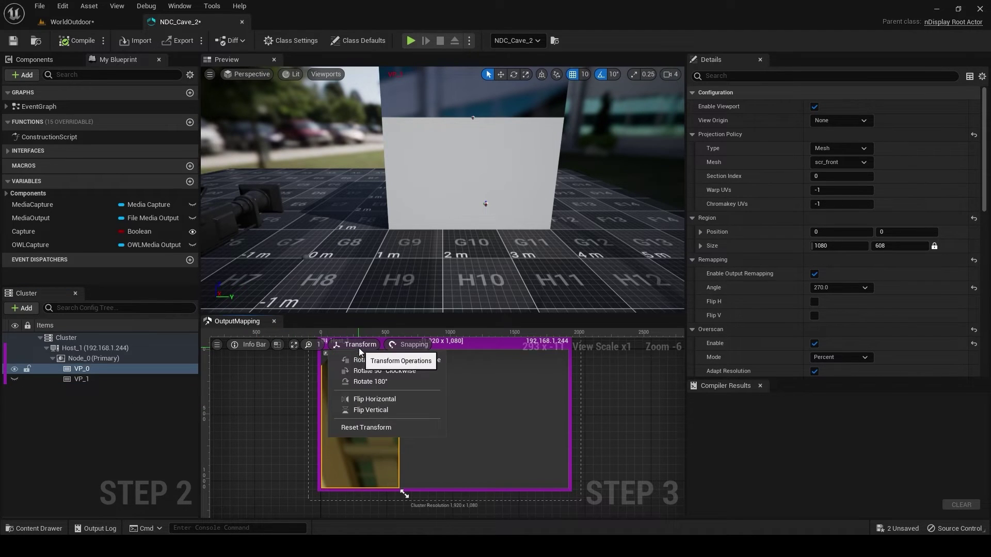
click(407, 370)
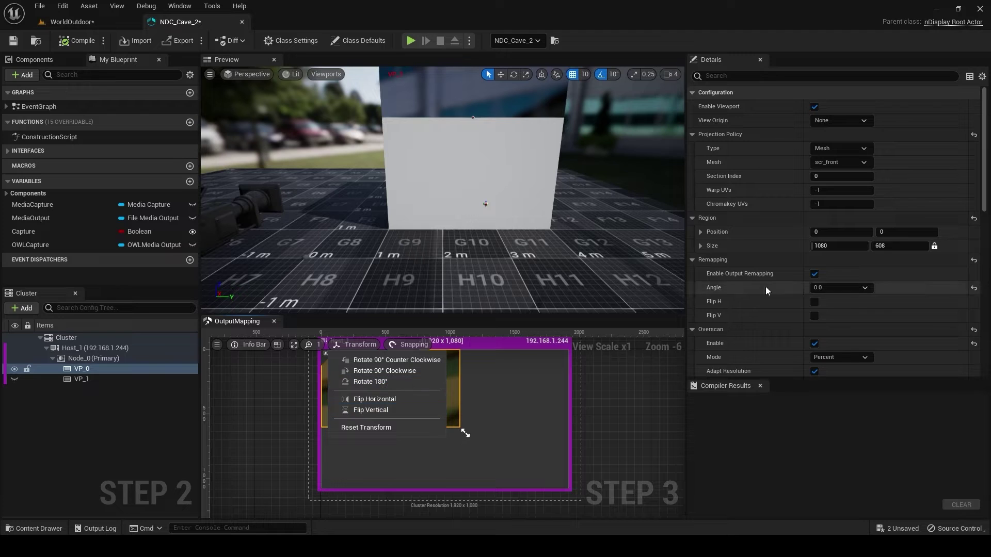
click(839, 245)
text(20)
key(Return)
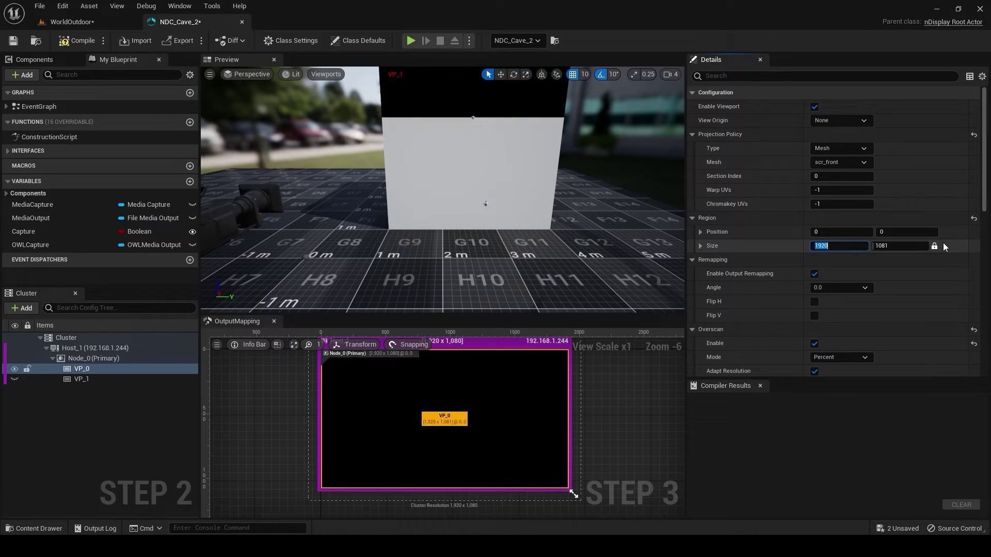
text(0)
key(Return)
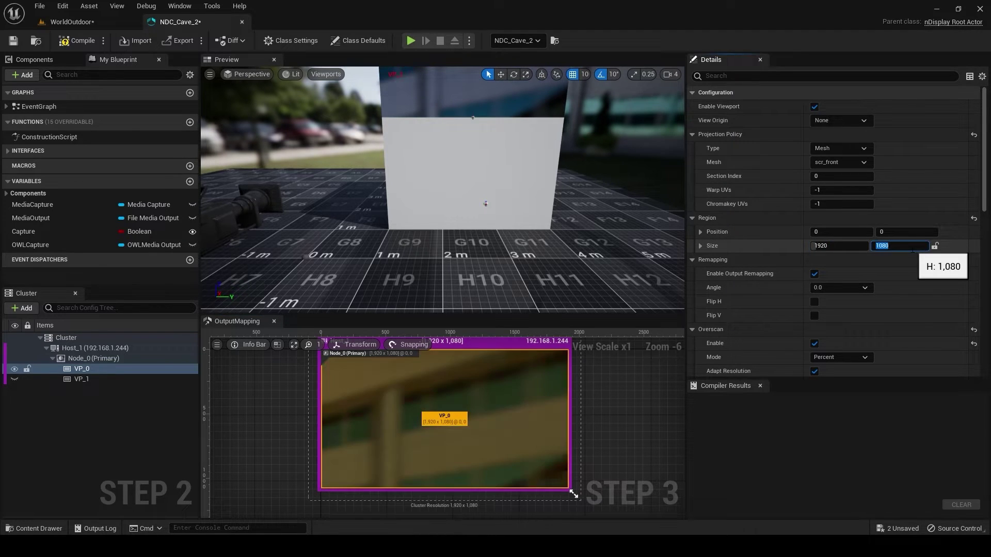
click(22, 120)
- Compile and save NDC_Cave_2, then inspect VP_0 and the front screen scr_front
click(78, 41)
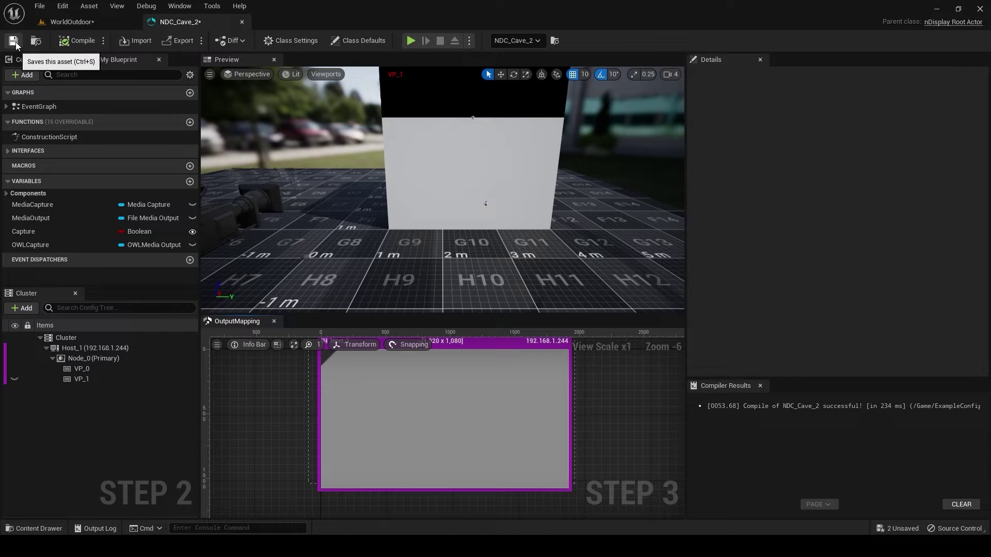
click(13, 40)
click(403, 412)
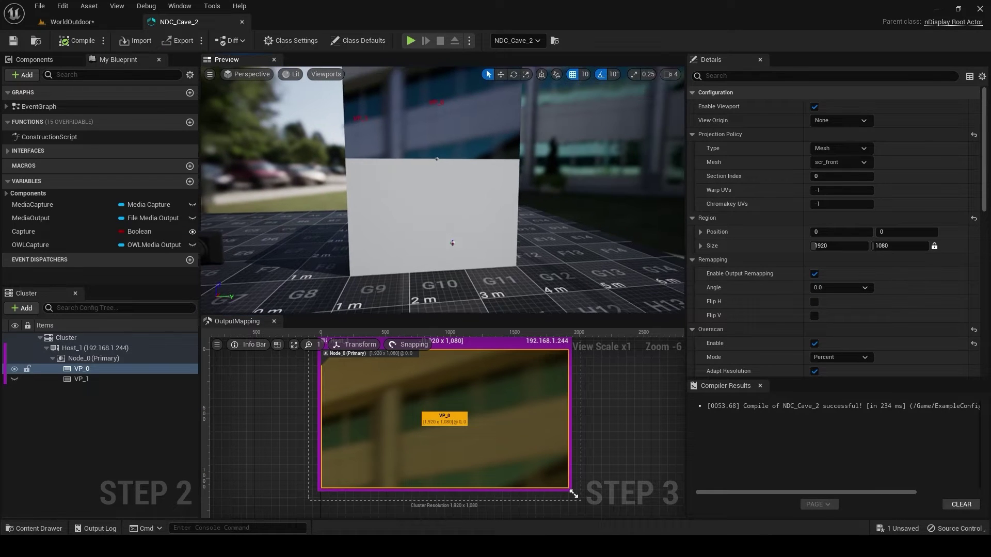
mouse_move(442, 194)
alt+mouse_down()
mouse_move(464, 163)
mouse_move(495, 148)
mouse_move(555, 204)
alt+mouse_up()
click(520, 166)
key(w)
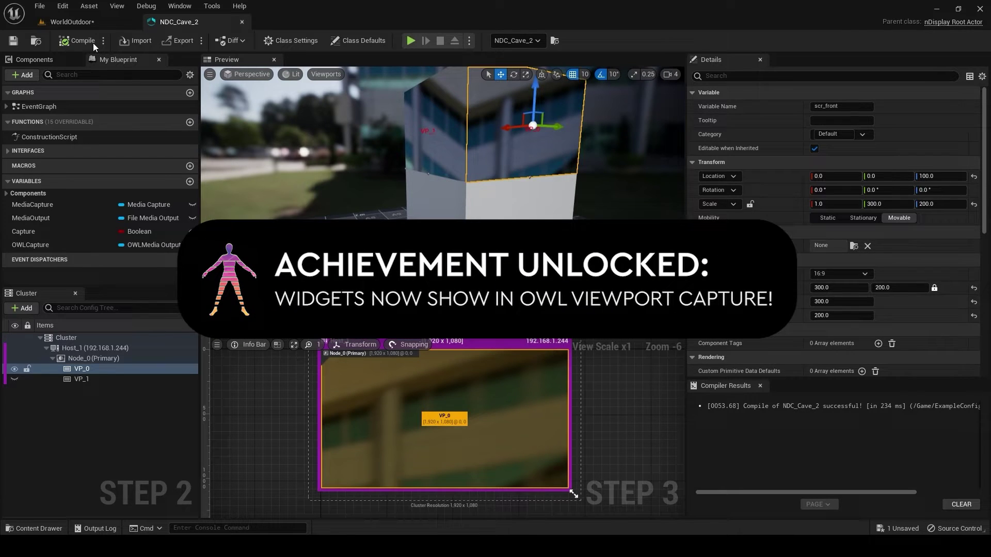
- Back in WorldOutdoor, delete OWLSpoutSenderManager1 from the level
click(82, 24)
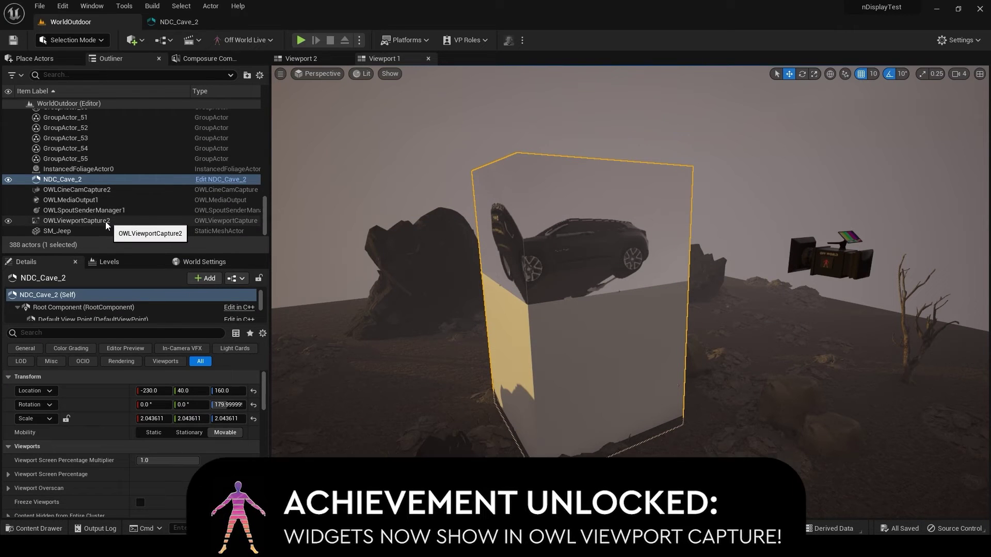
click(98, 223)
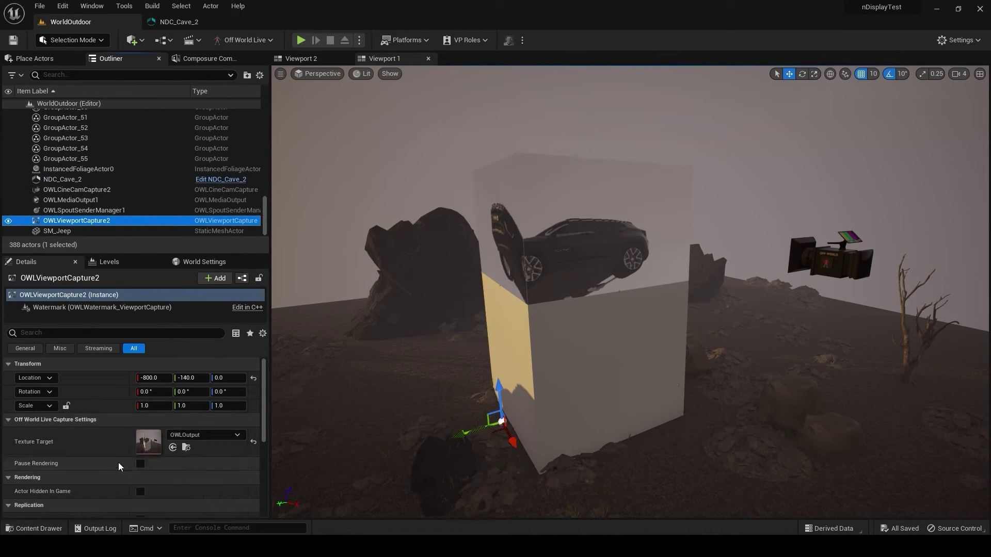
click(91, 210)
key(Delete)
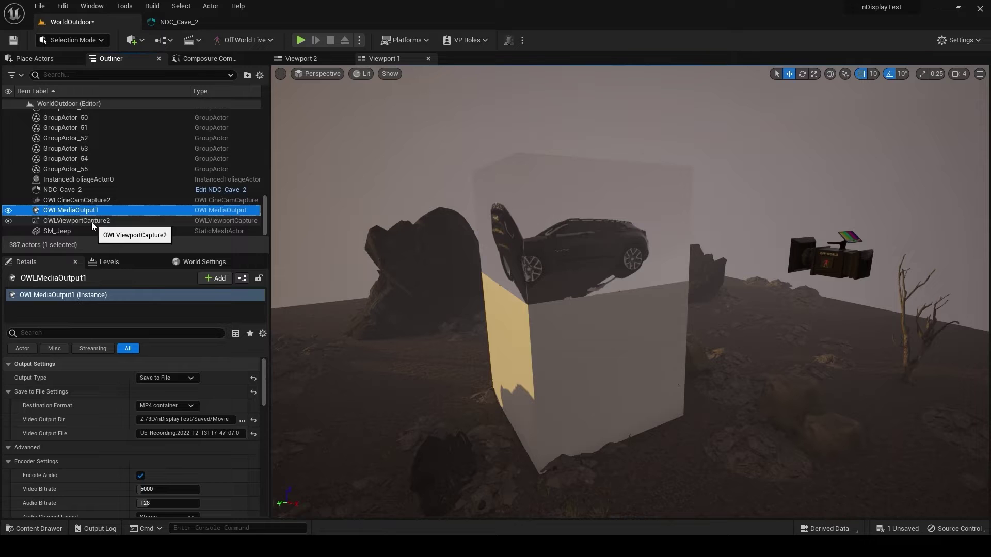
- Review OWLMediaOutput1's settings without renaming it, undoing an accidental property reset
click(91, 211)
scroll(101, 434, down, 5)
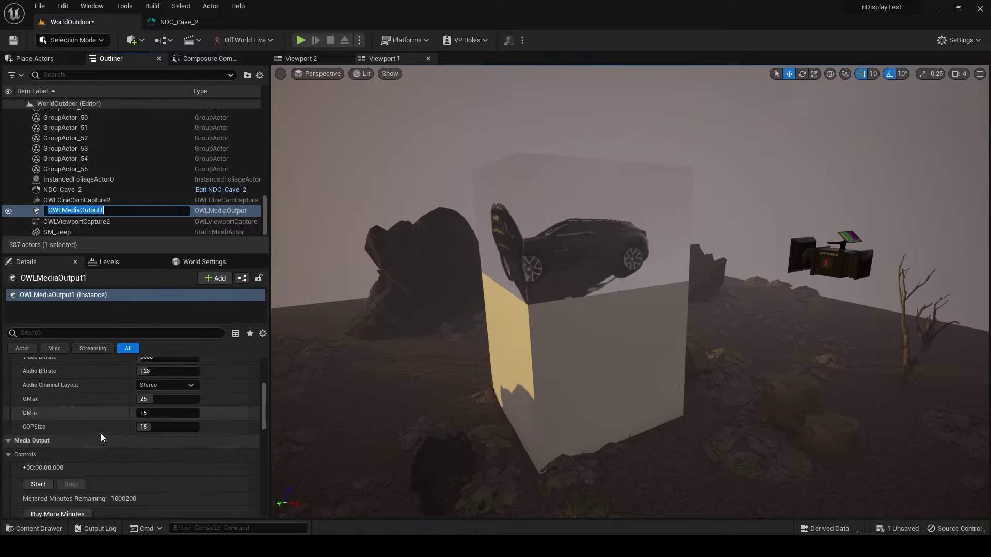
scroll(102, 433, down, 2)
scroll(100, 445, down, 2)
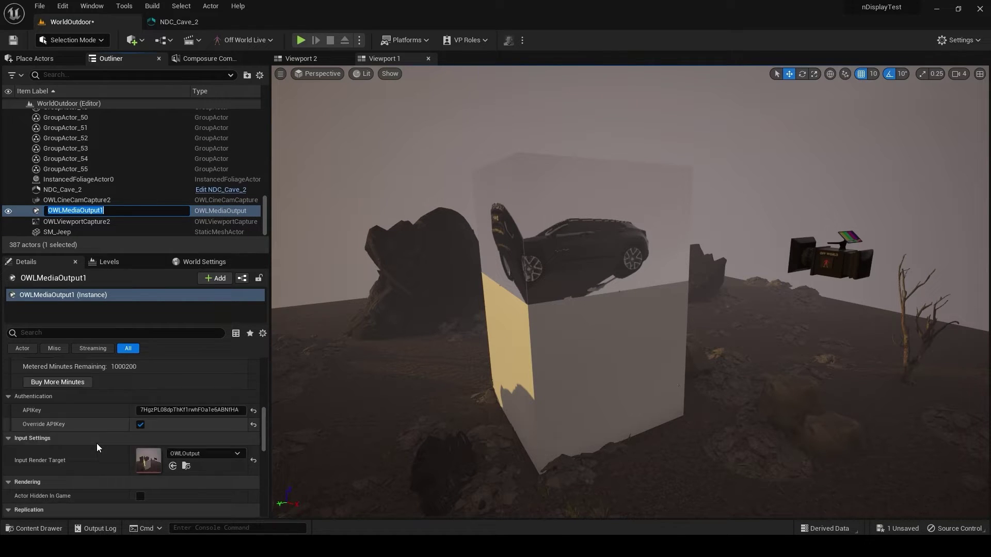
scroll(97, 443, down, 3)
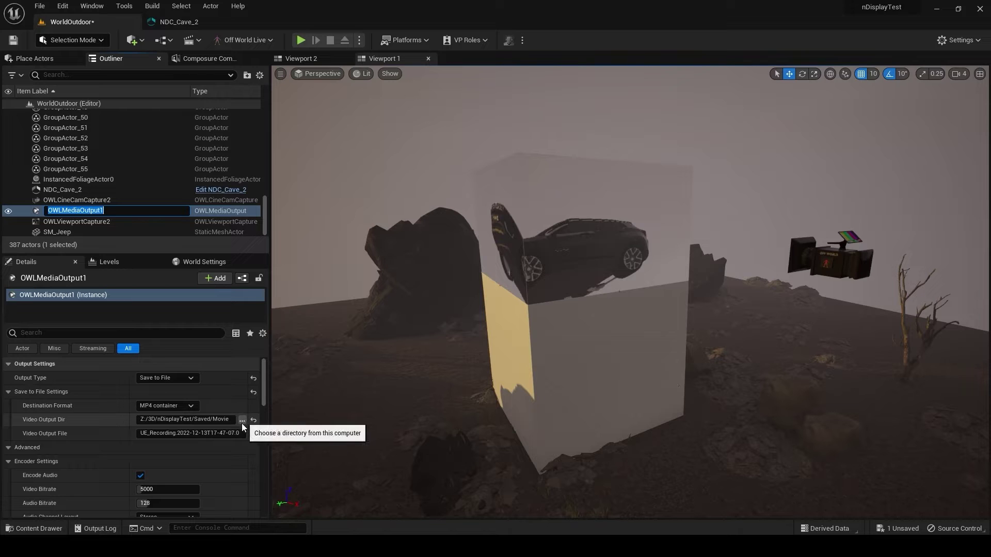
key(Return)
key(ctrl+z)
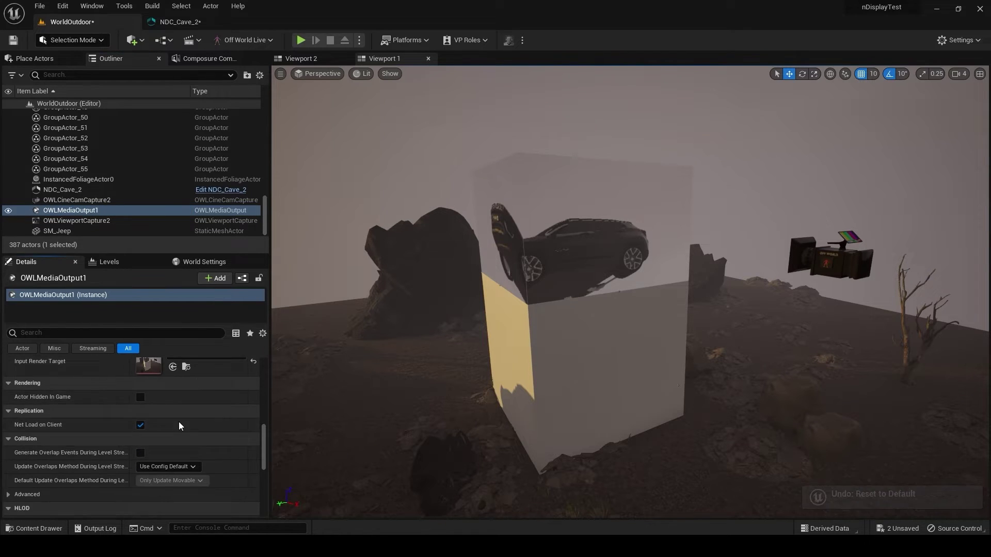
scroll(262, 403, up, 2)
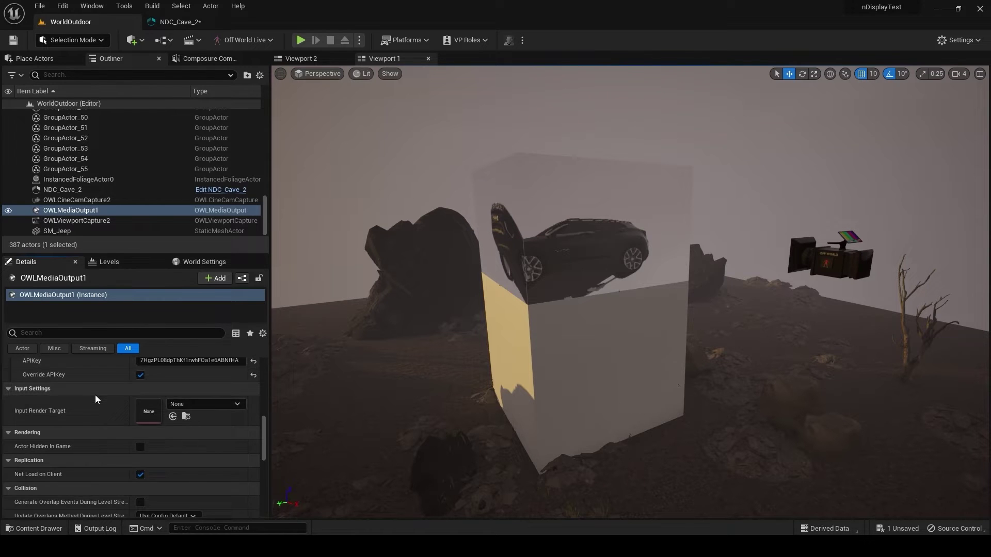
scroll(95, 395, down, 5)
scroll(103, 428, up, 5)
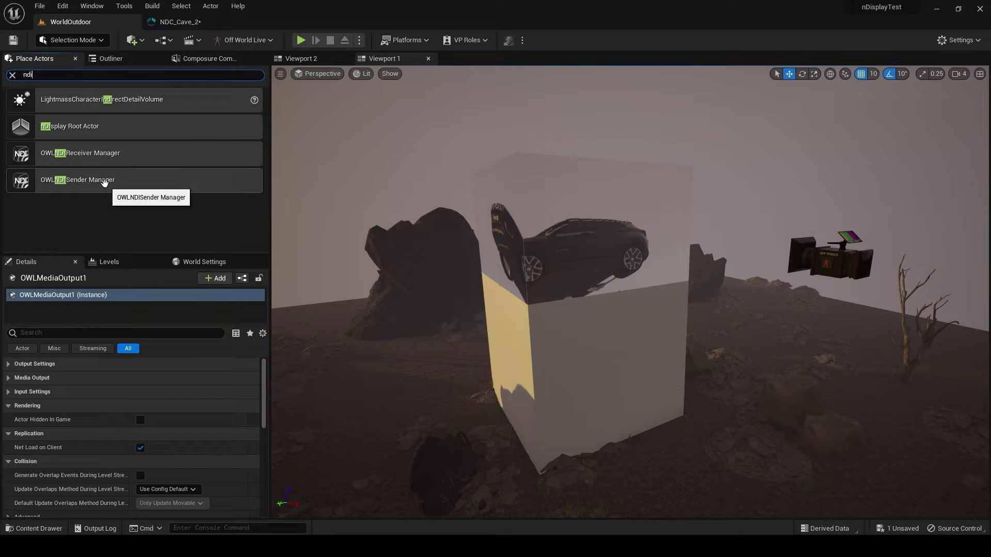
- Place an NDI sender manager and set its Source Render Target to OWLOutput
drag(474, 389, 466, 387)
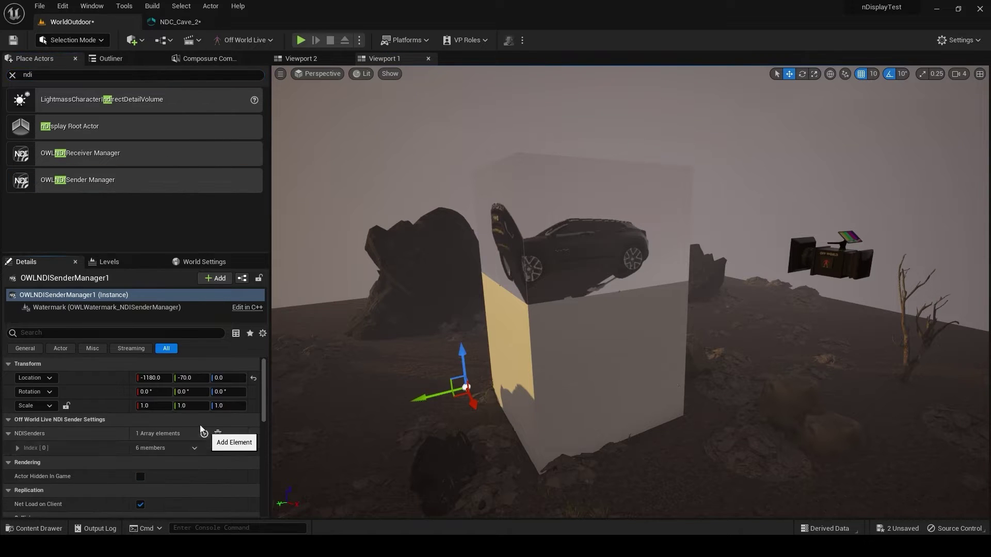
click(17, 447)
scroll(97, 469, down, 3)
click(204, 467)
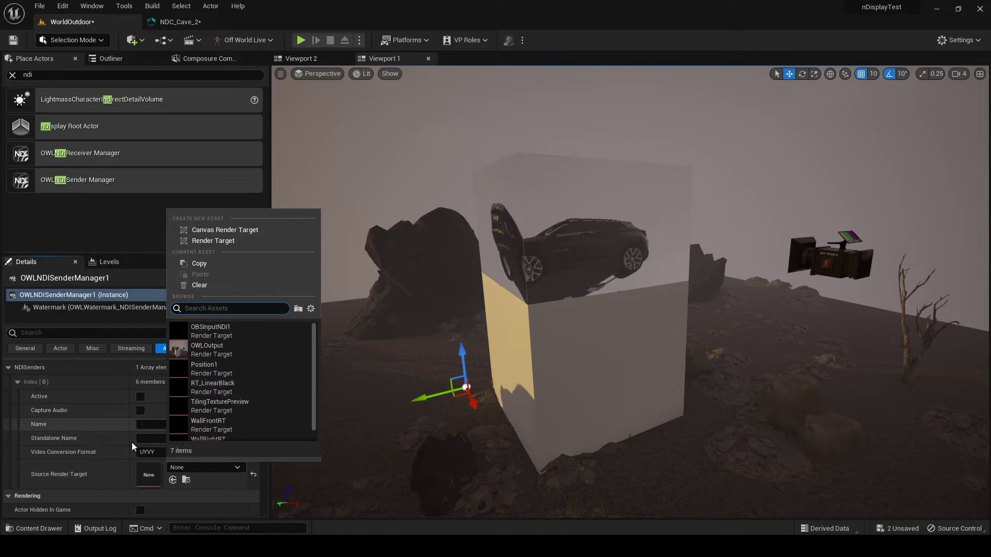
click(207, 349)
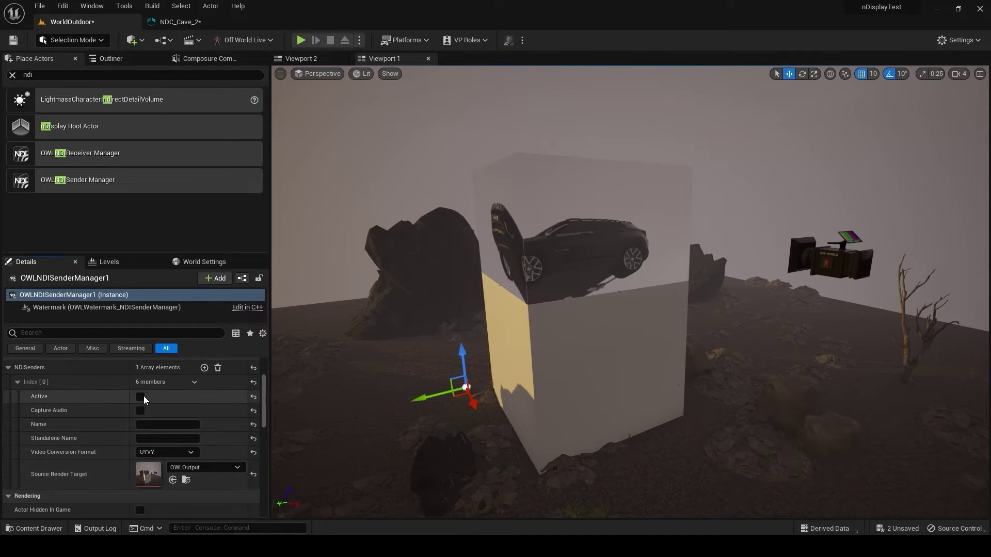
- Name the sender OWLNDIOut with standalone name OWLNDIOut_Standalone, then save the level
click(167, 424)
text(OWLNDIOut)
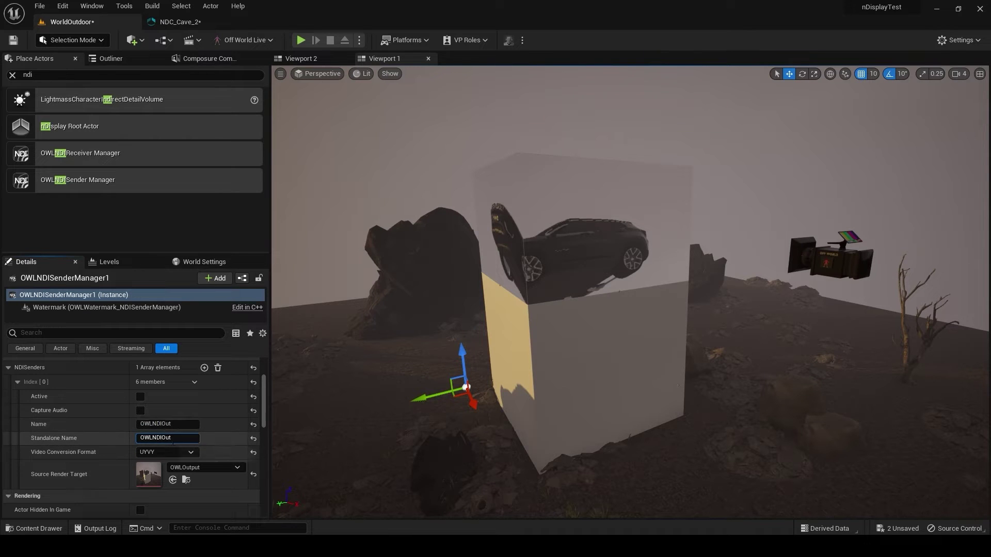
text(_Standalone)
key(Return)
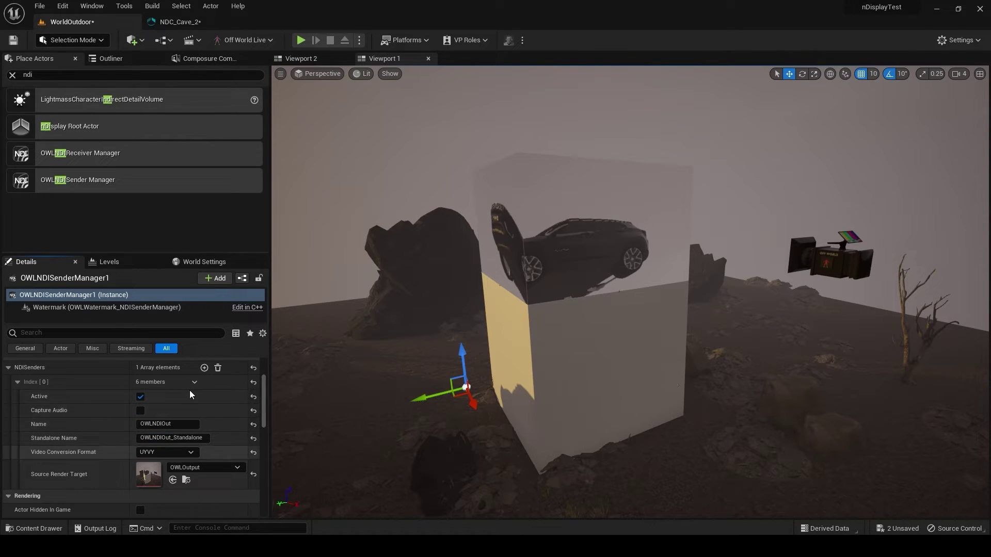
scroll(71, 409, down, 2)
scroll(69, 410, up, 2)
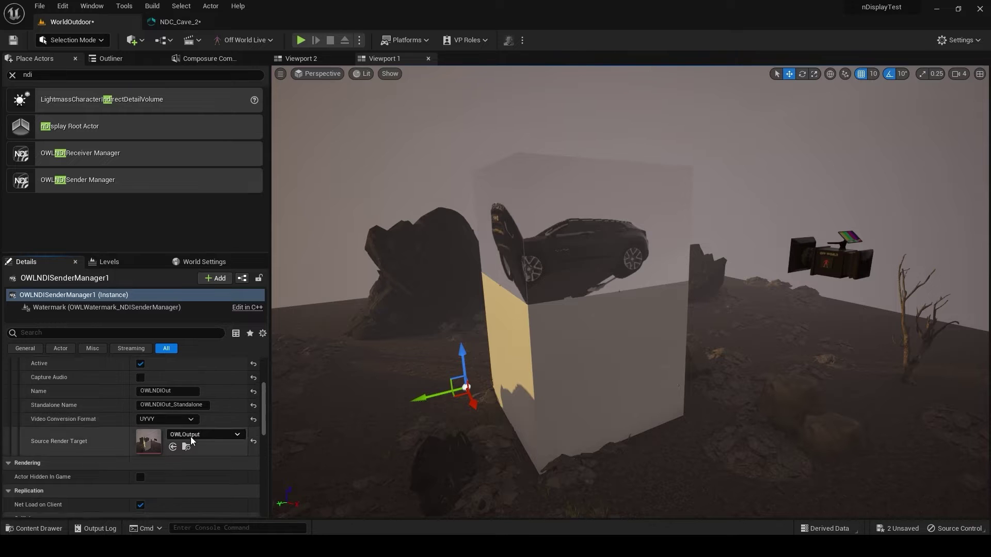
click(14, 41)
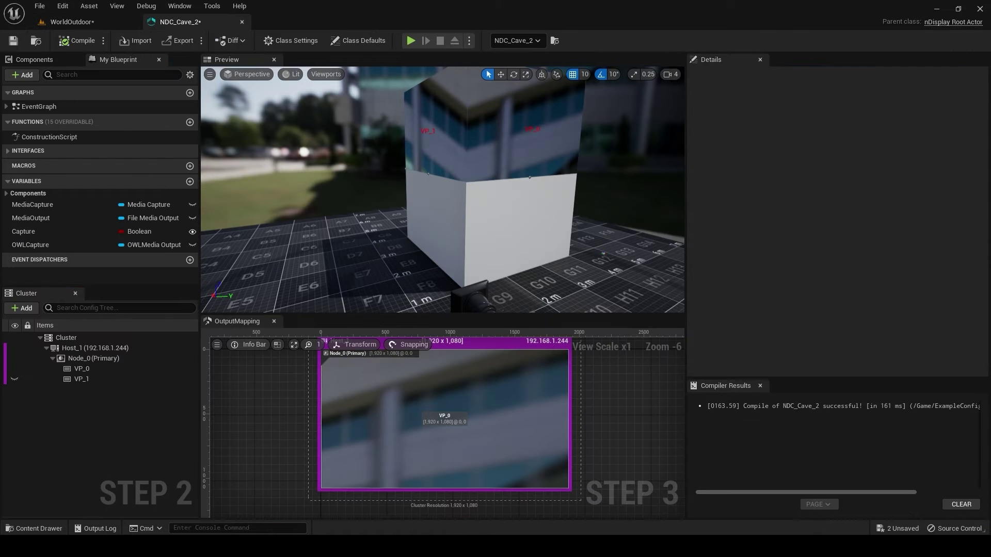
- In OBS Studio, create a new source named NDI Source 2
key(alt+Tab)
drag(261, 103, 401, 18)
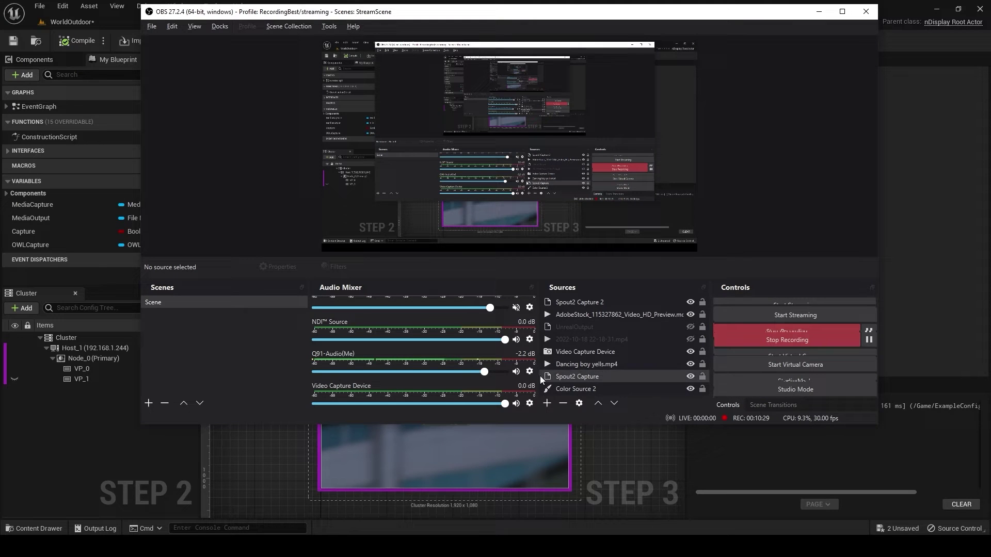
click(551, 404)
click(582, 298)
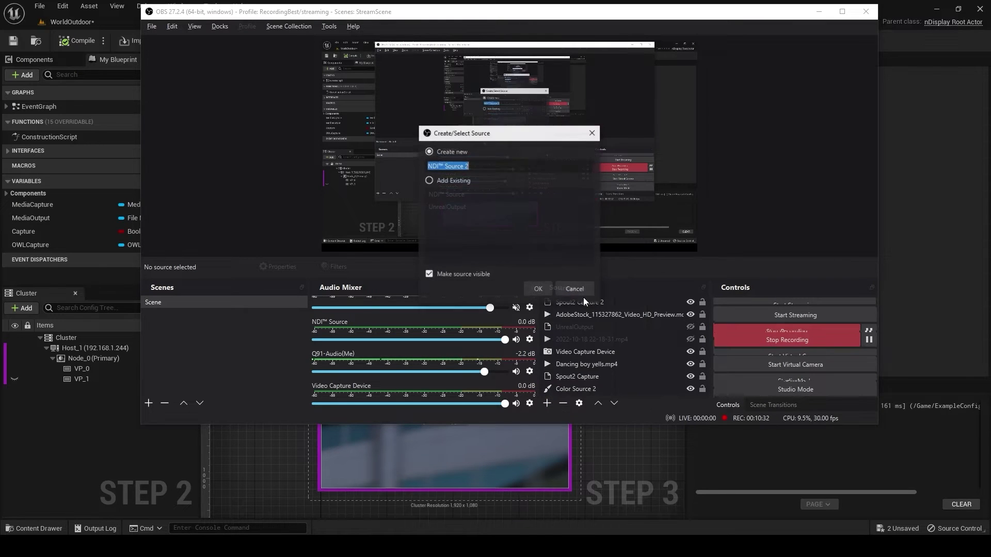
click(538, 290)
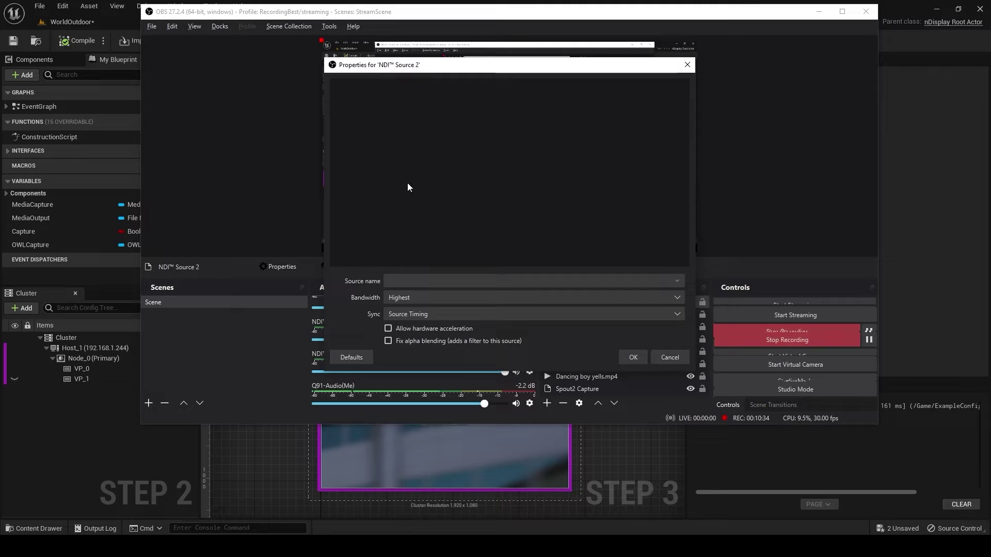
- Set NDI Source 2 to the DESKTOP (OWLNDIOut) stream and shift it left in the preview
click(676, 281)
click(659, 254)
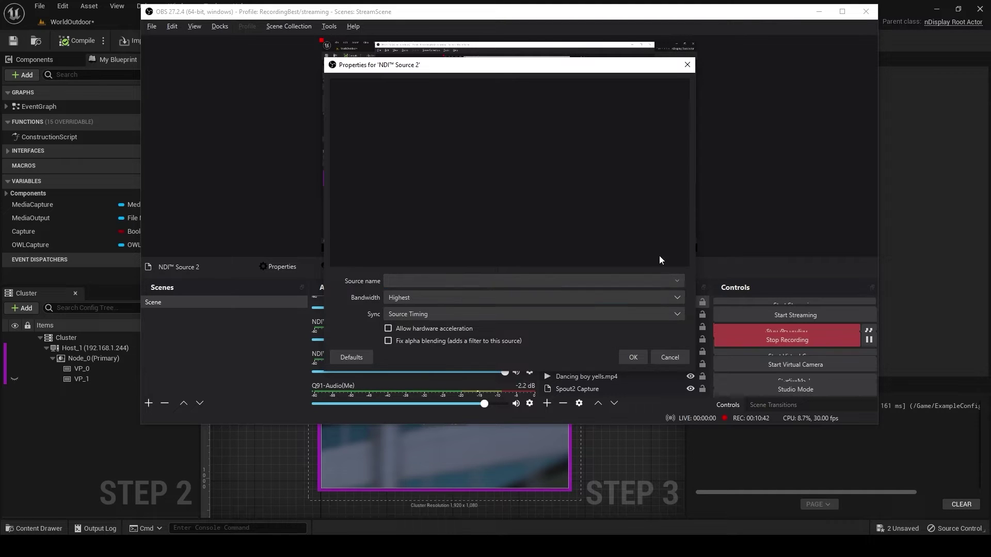
click(680, 281)
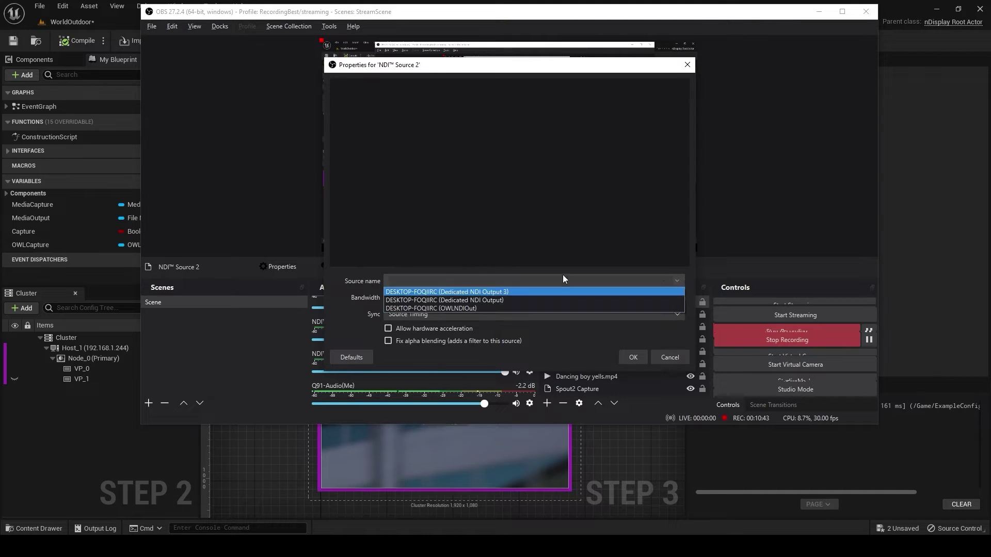
click(454, 310)
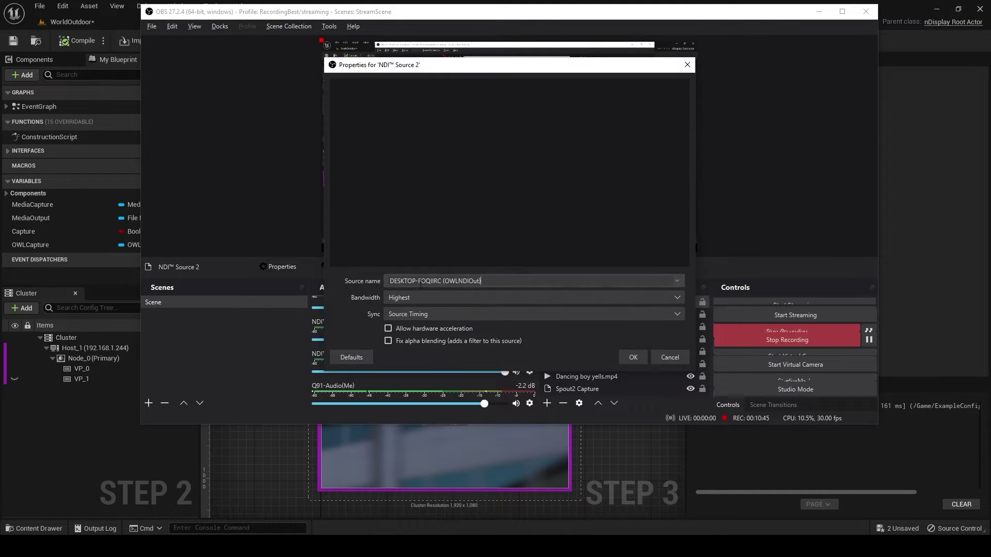
click(632, 357)
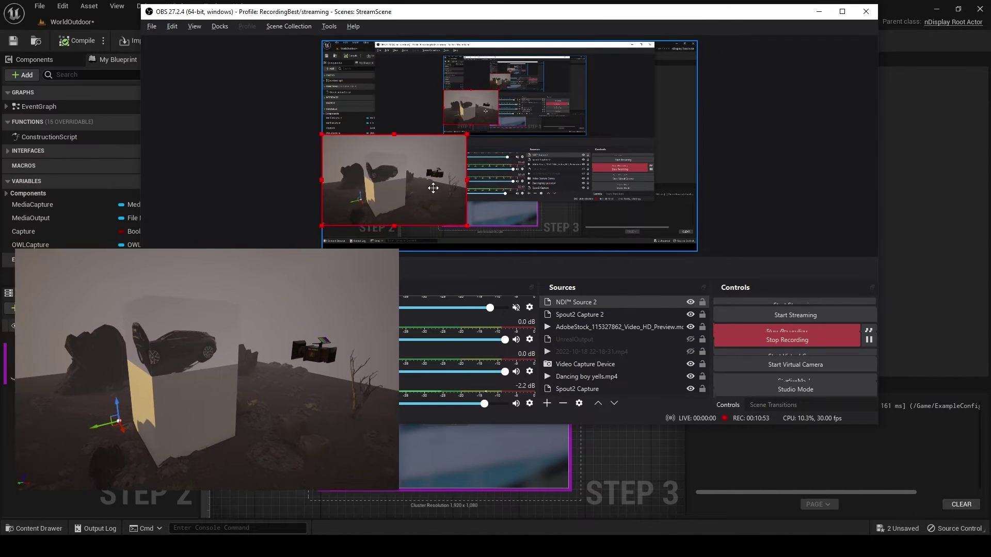
drag(644, 17, 626, 23)
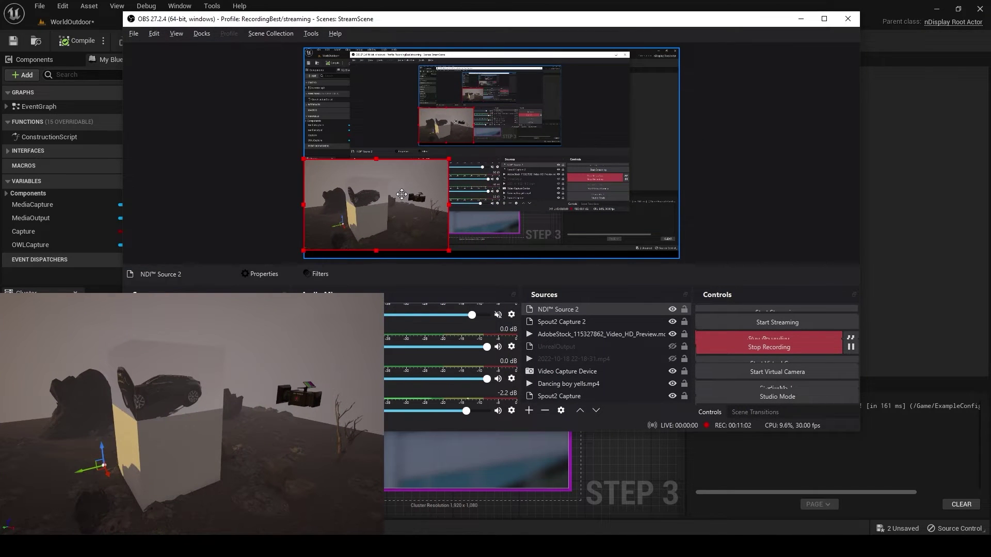
drag(401, 194, 278, 226)
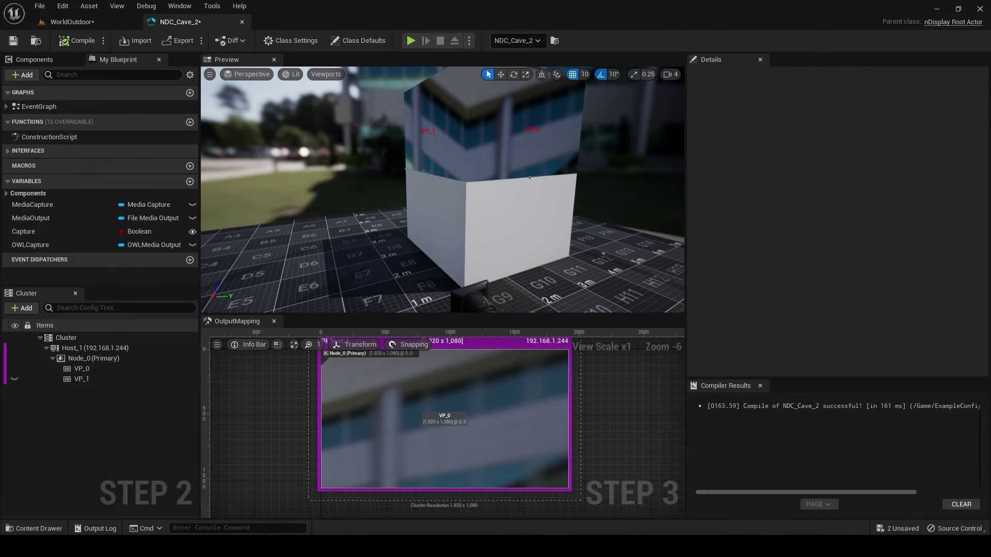
- Save the WorldOutdoor level with Ctrl+S, then connect nDisplay node Node_0 in Switchboard
click(71, 22)
key(ctrl+s)
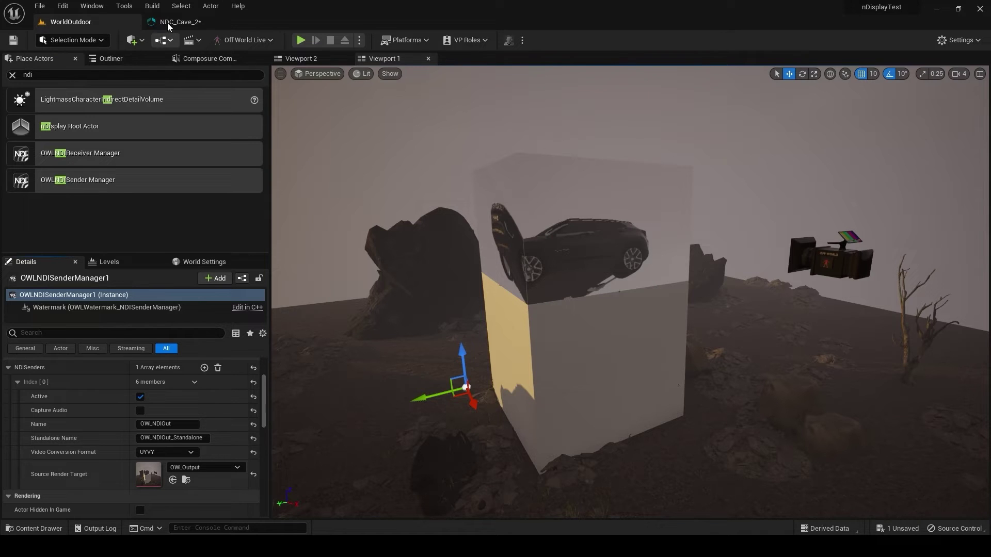
click(181, 24)
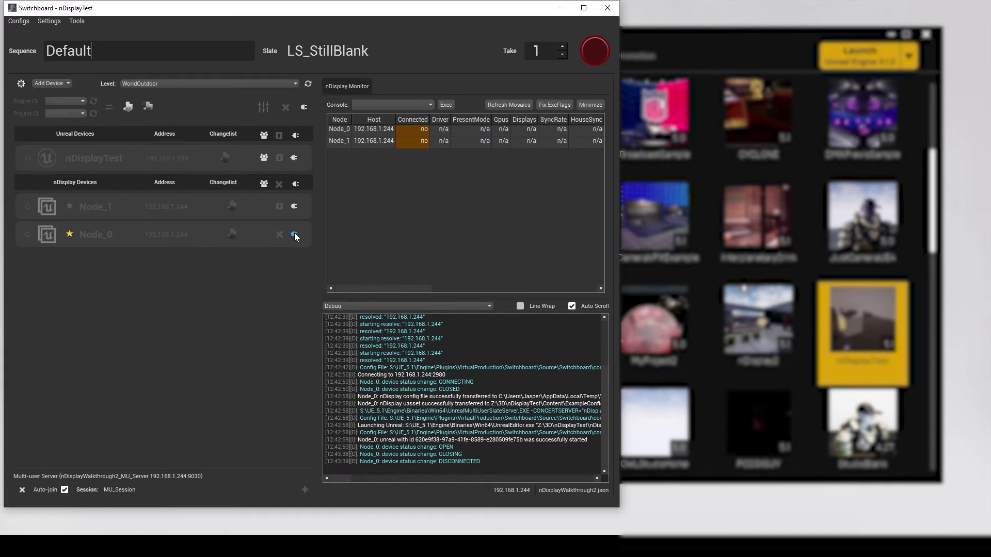
click(294, 235)
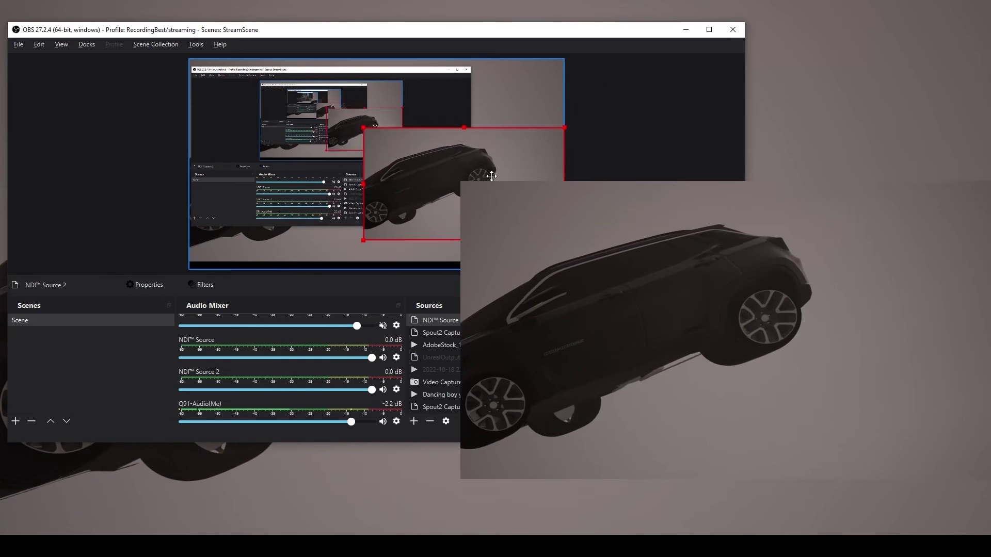
- Put NDI Source 2 on the OWLNDIOut_Standalone stream and reposition the car feed in the preview
drag(490, 176, 491, 218)
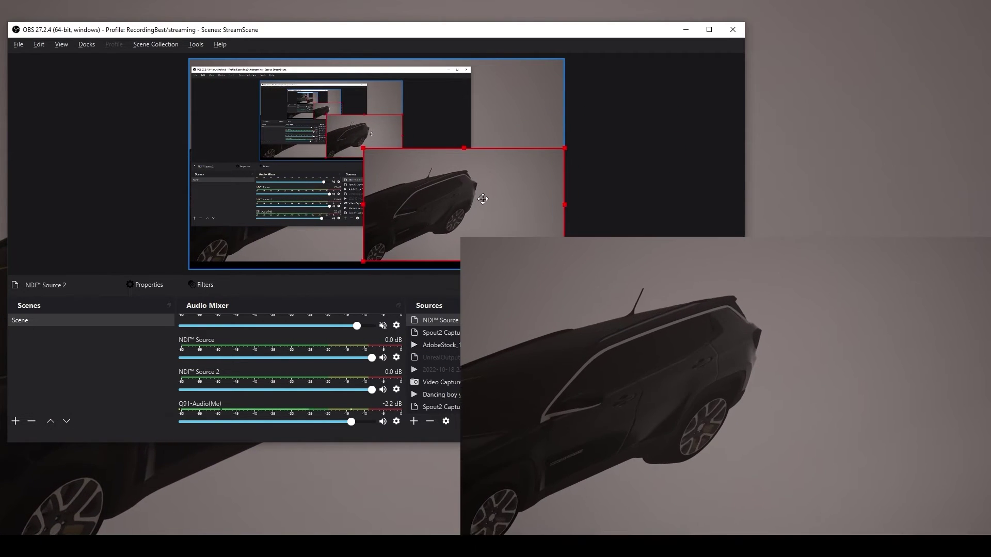
mouse_move(490, 219)
mouse_down()
mouse_move(626, 200)
mouse_move(575, 153)
mouse_up()
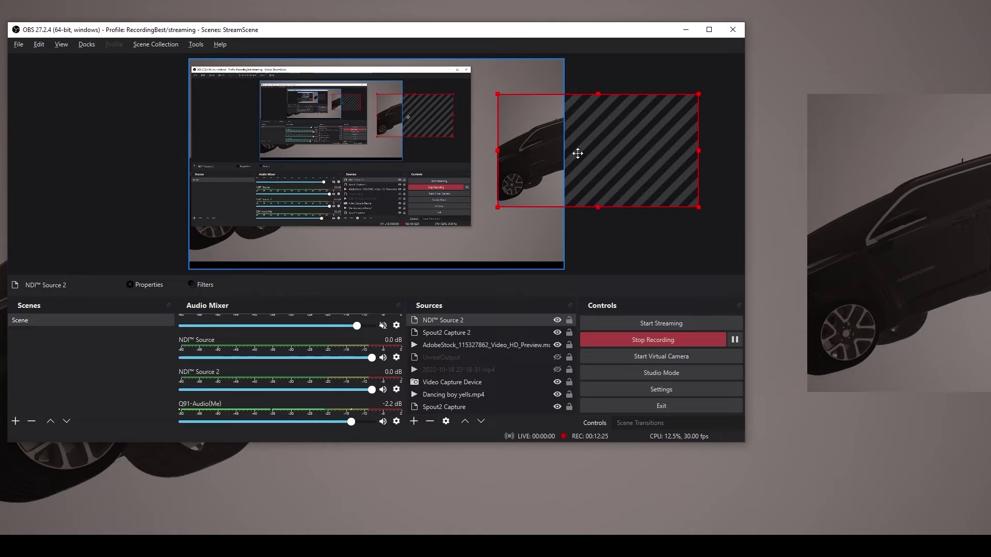
double_click(444, 320)
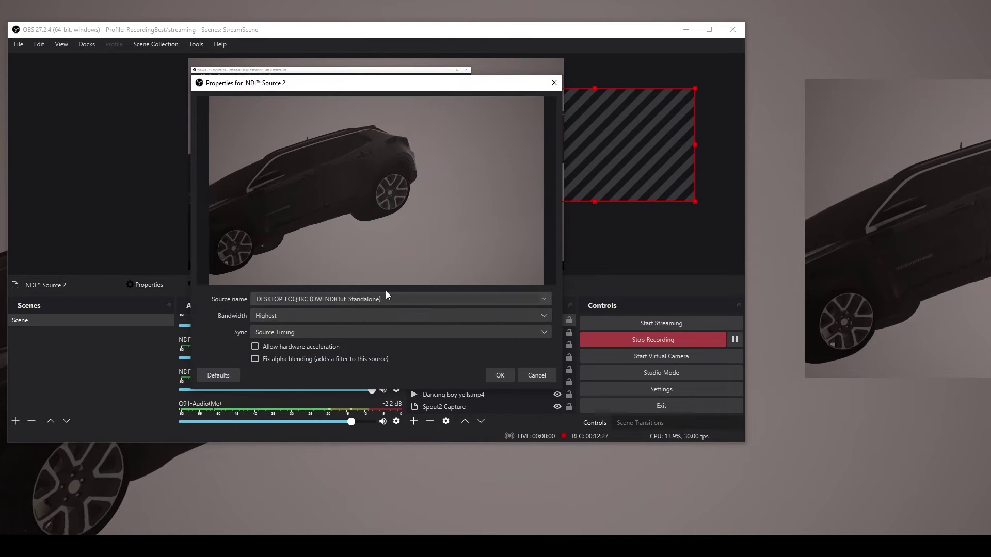
click(544, 300)
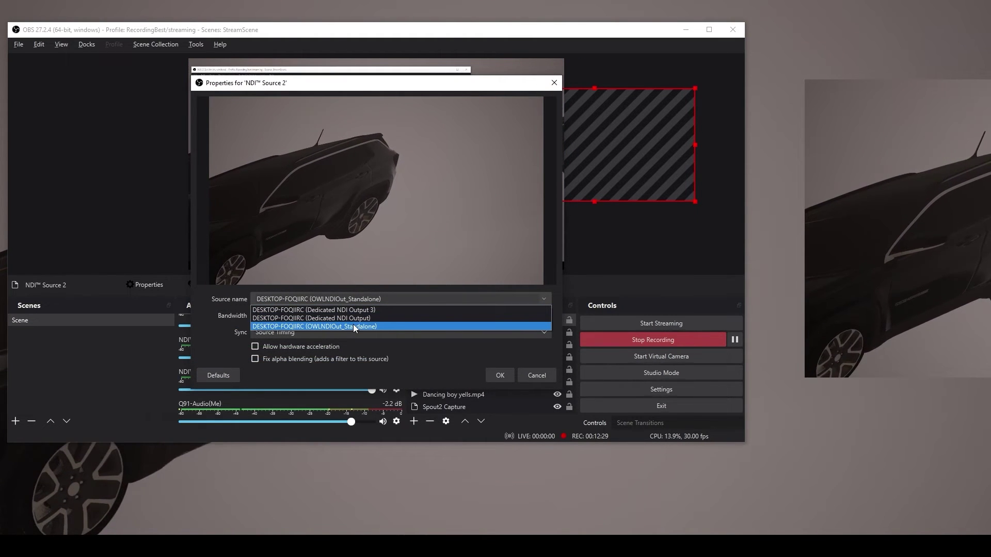
click(337, 327)
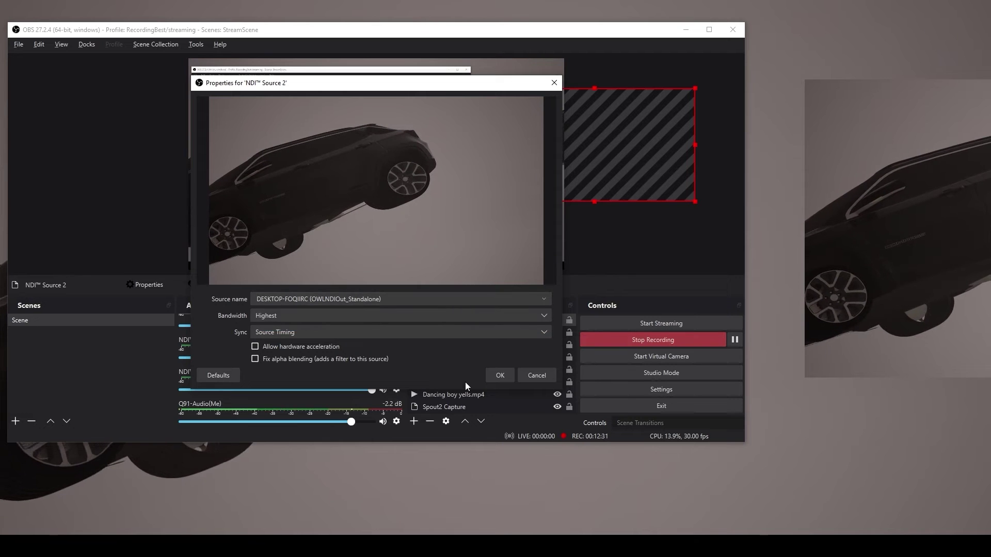
click(499, 375)
mouse_move(517, 147)
mouse_down()
mouse_move(535, 138)
mouse_move(441, 200)
mouse_move(461, 209)
mouse_up()
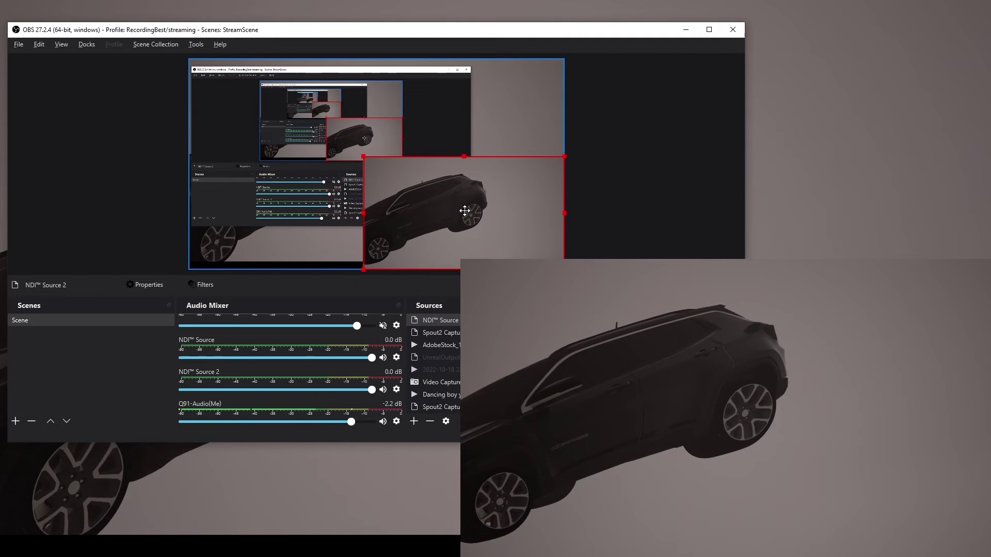